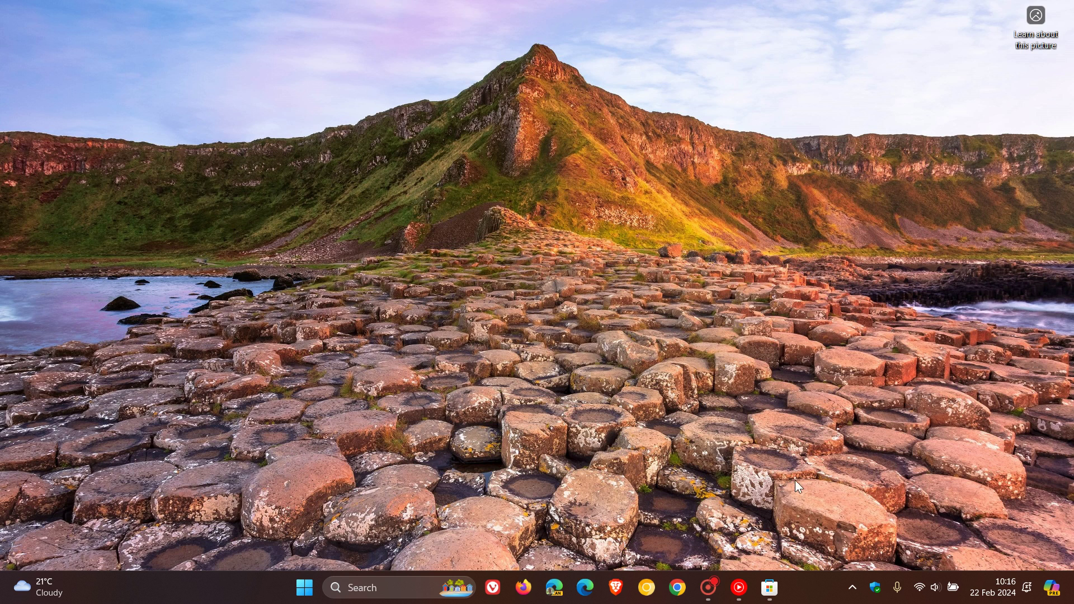
Step: Look over the Microsoft Store library, minimize the Store, and bring up the Widgets board
click(772, 588)
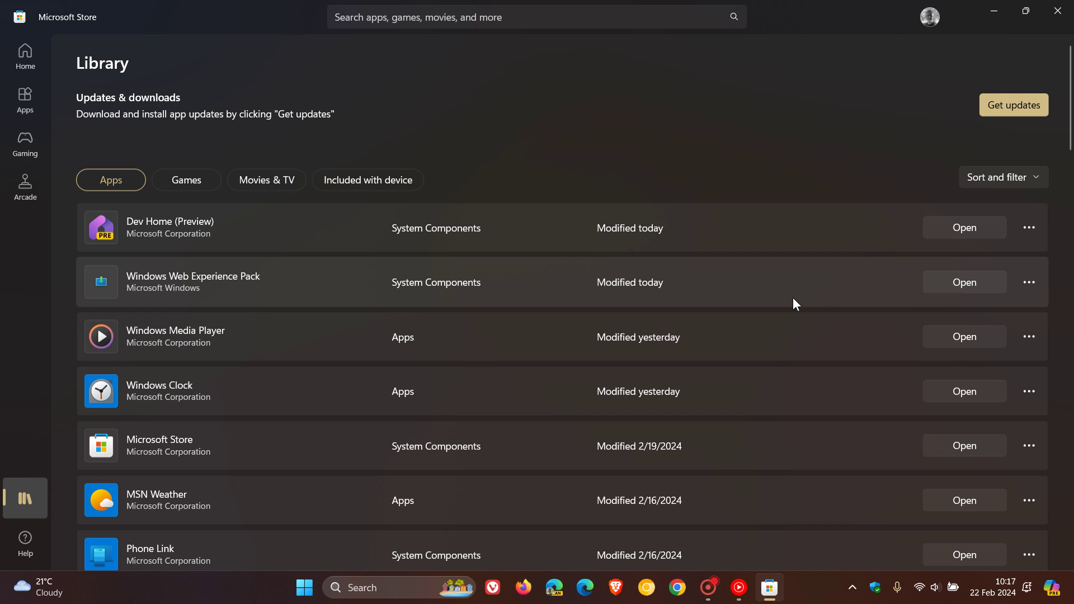
click(992, 11)
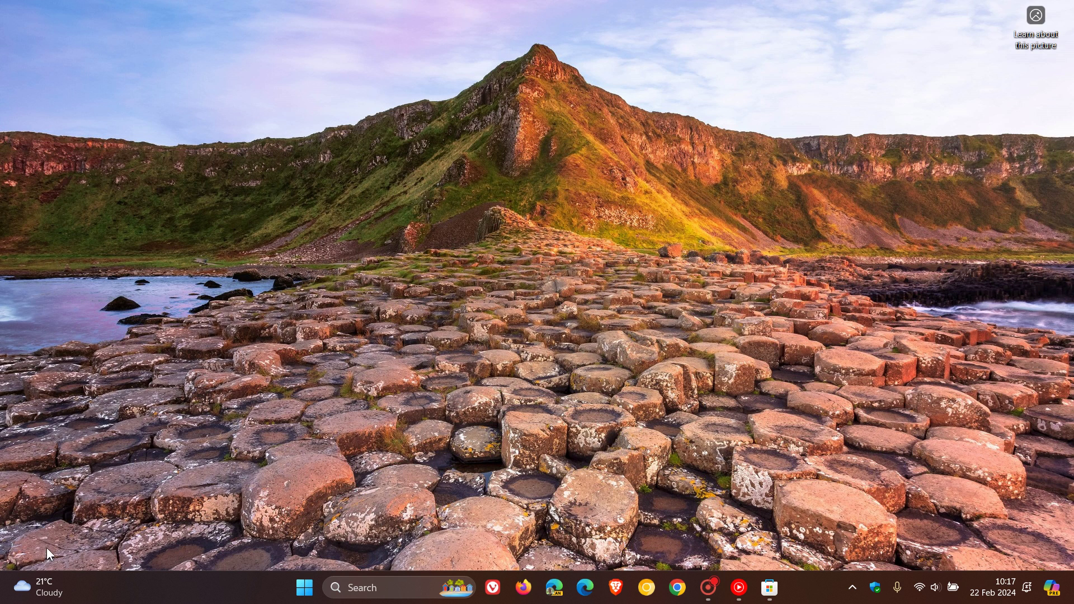
mouse_move(60, 597)
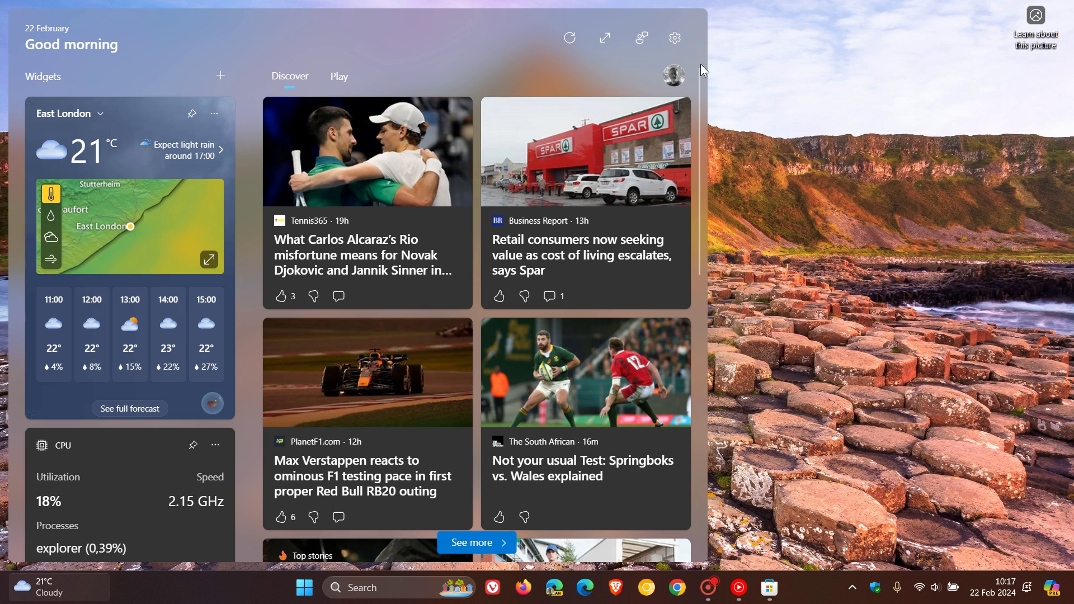
click(675, 38)
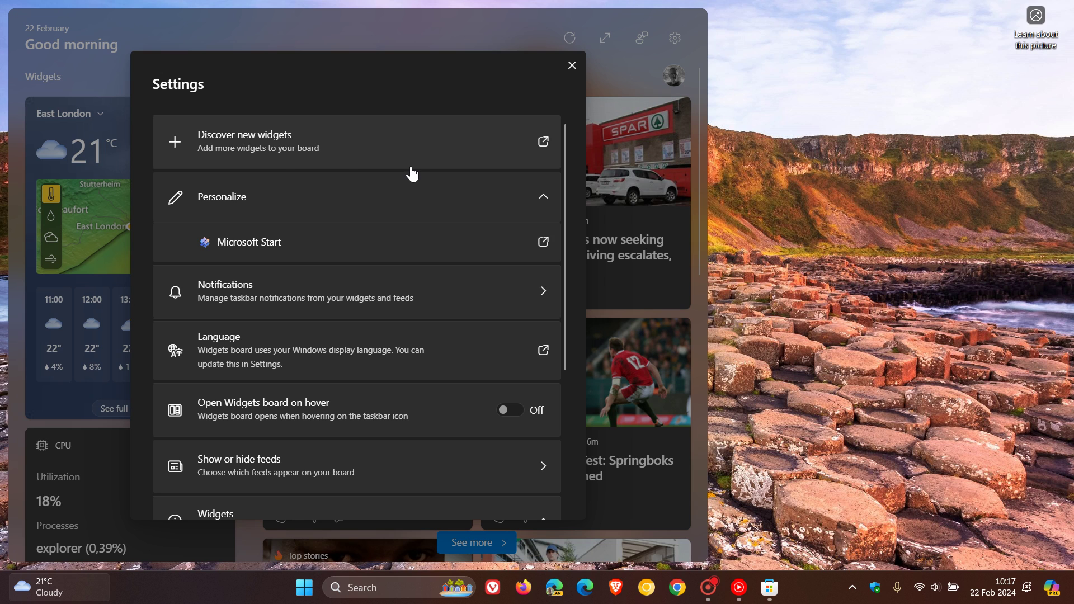
click(286, 150)
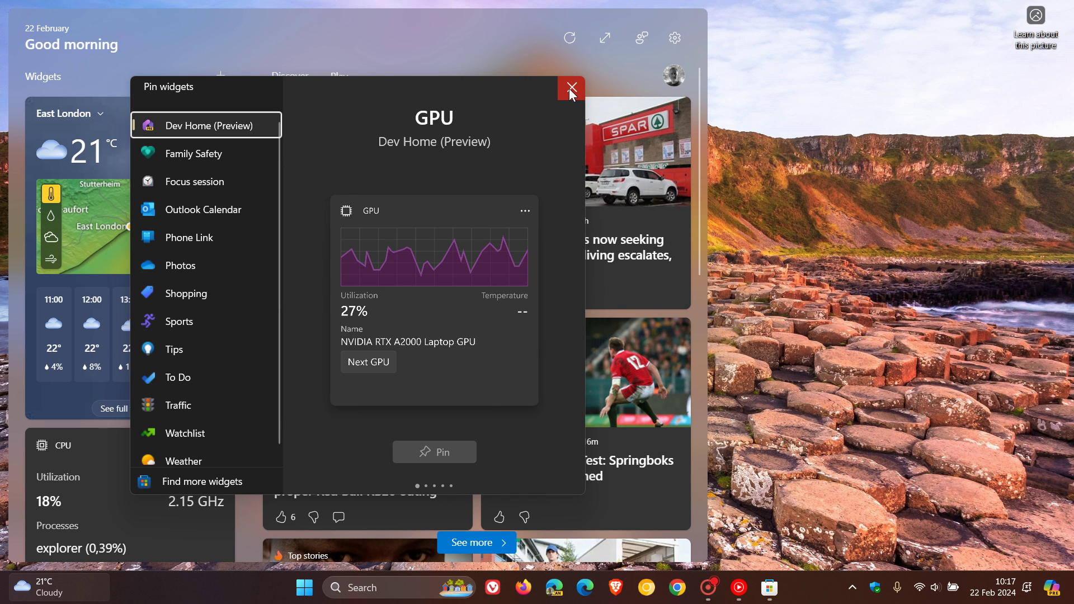
click(568, 89)
click(674, 37)
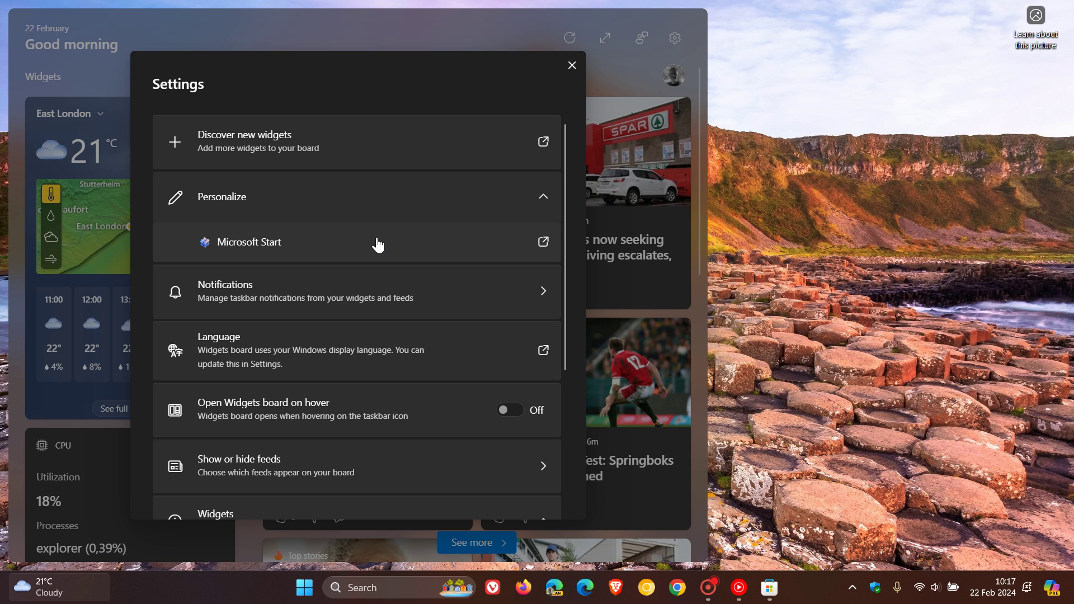
click(372, 296)
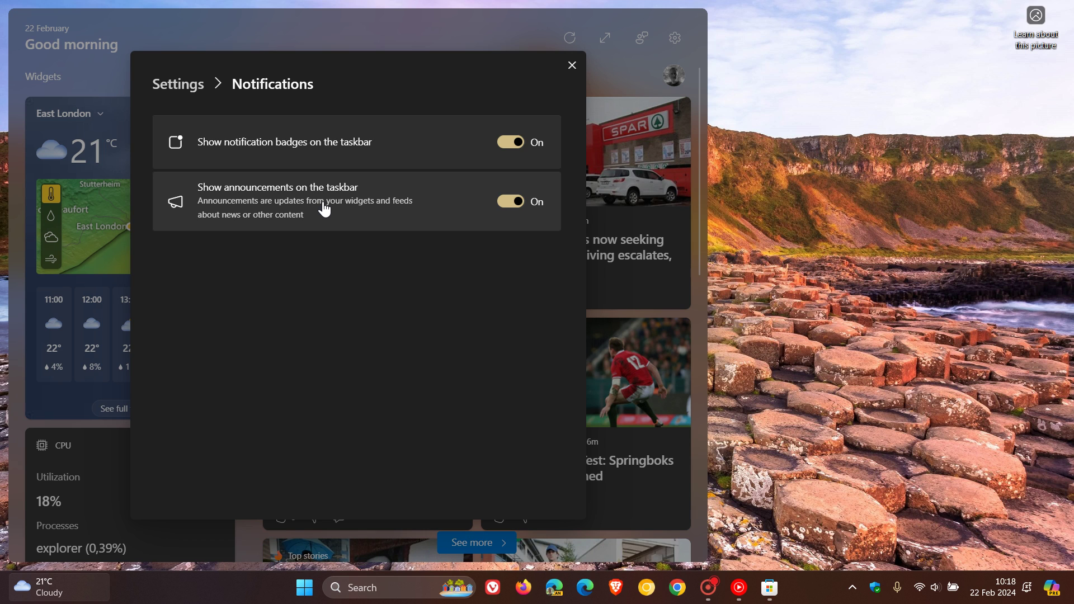
click(571, 65)
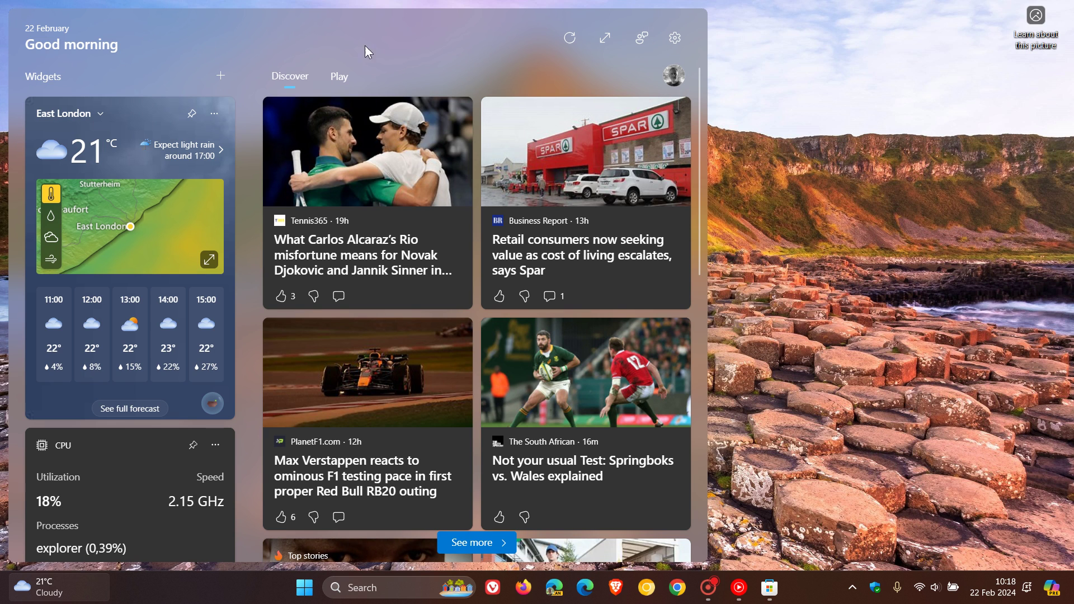
click(675, 39)
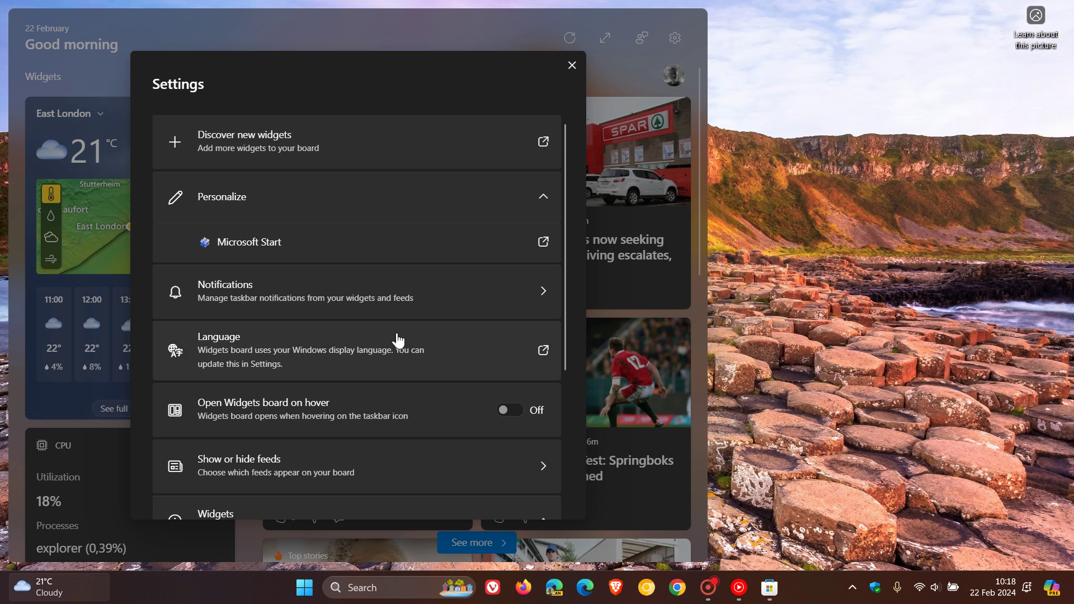
click(396, 293)
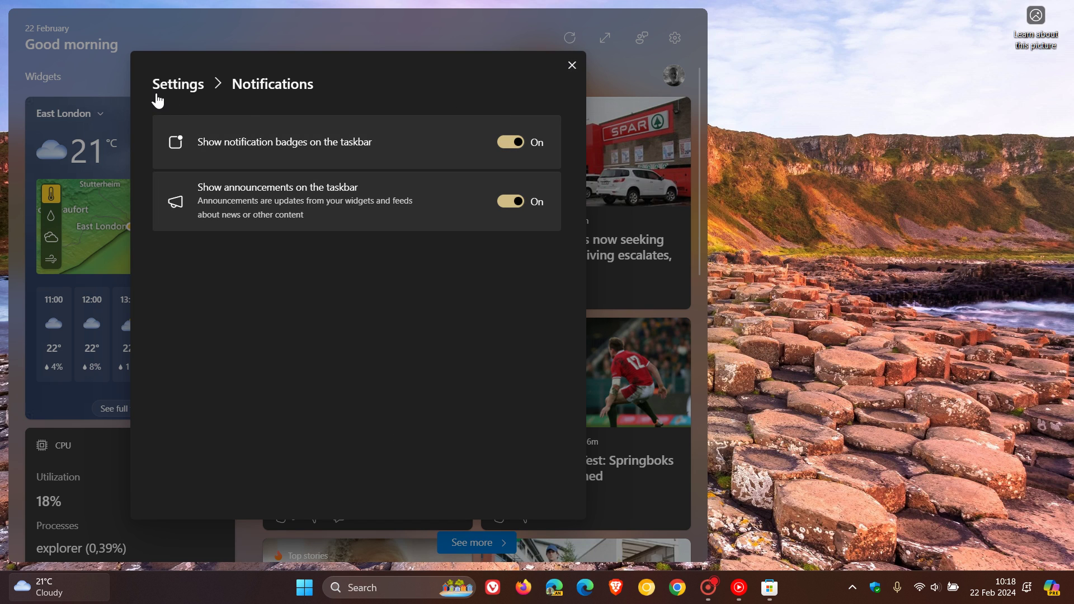
click(158, 87)
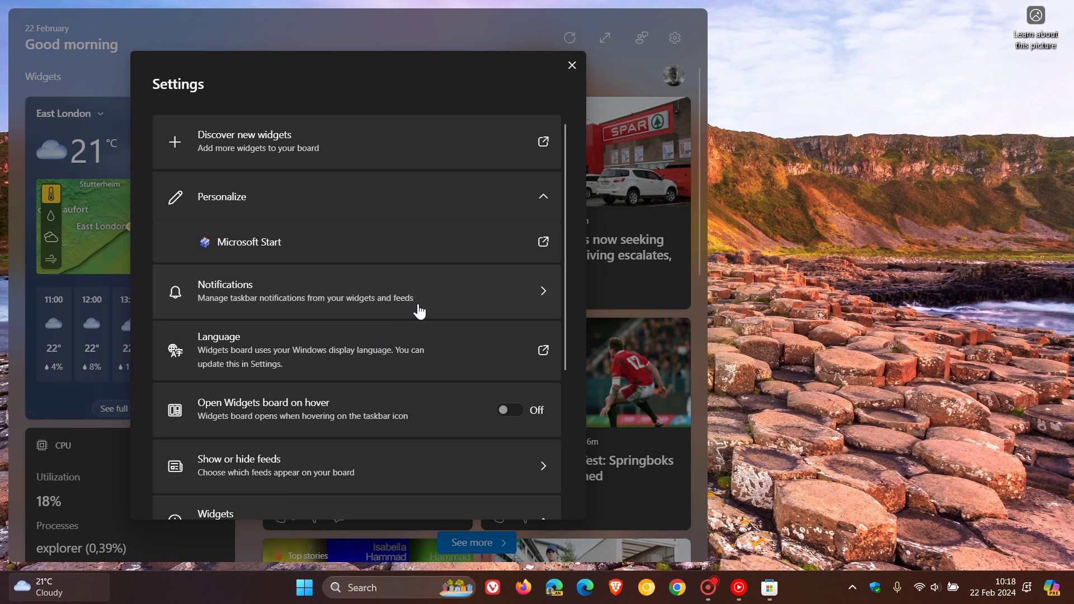
scroll(419, 311, down, 2)
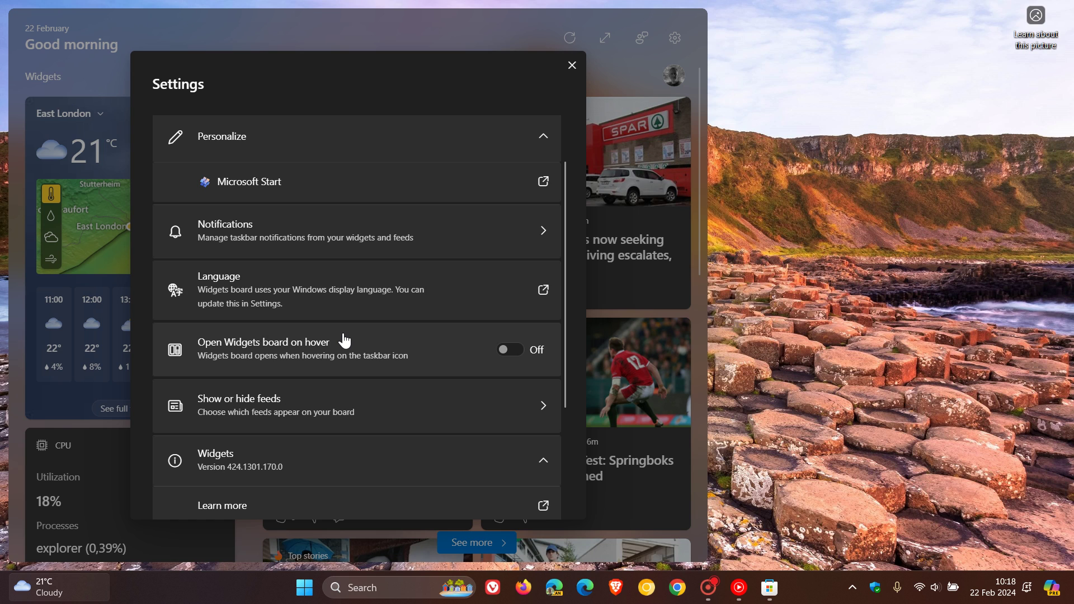
scroll(359, 397, down, 1)
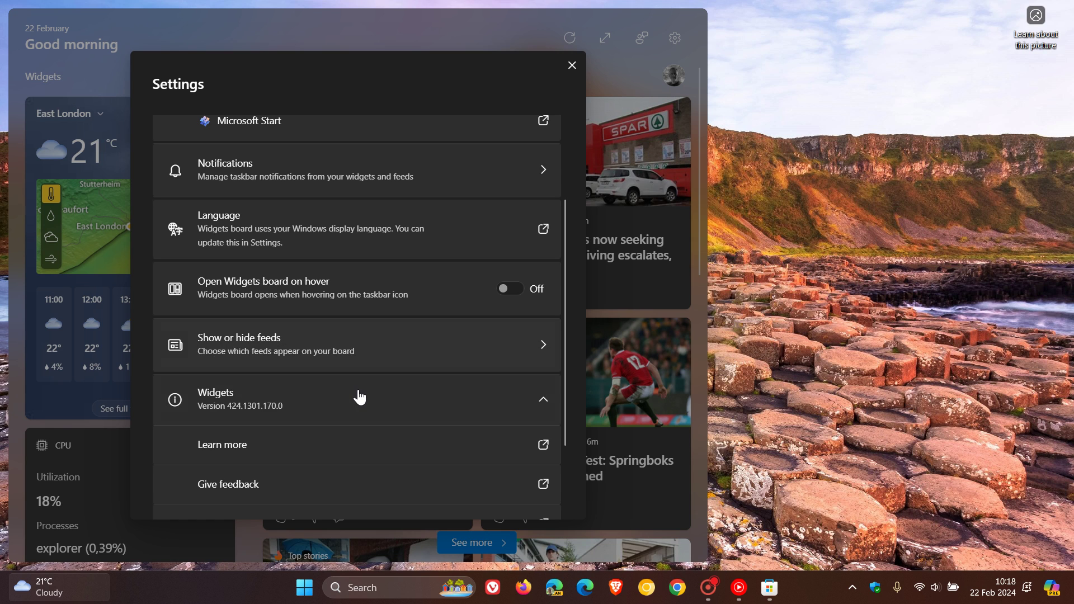
Step: Turn off the Microsoft Start feed in Show or hide feeds, confirm, and close the board
click(348, 355)
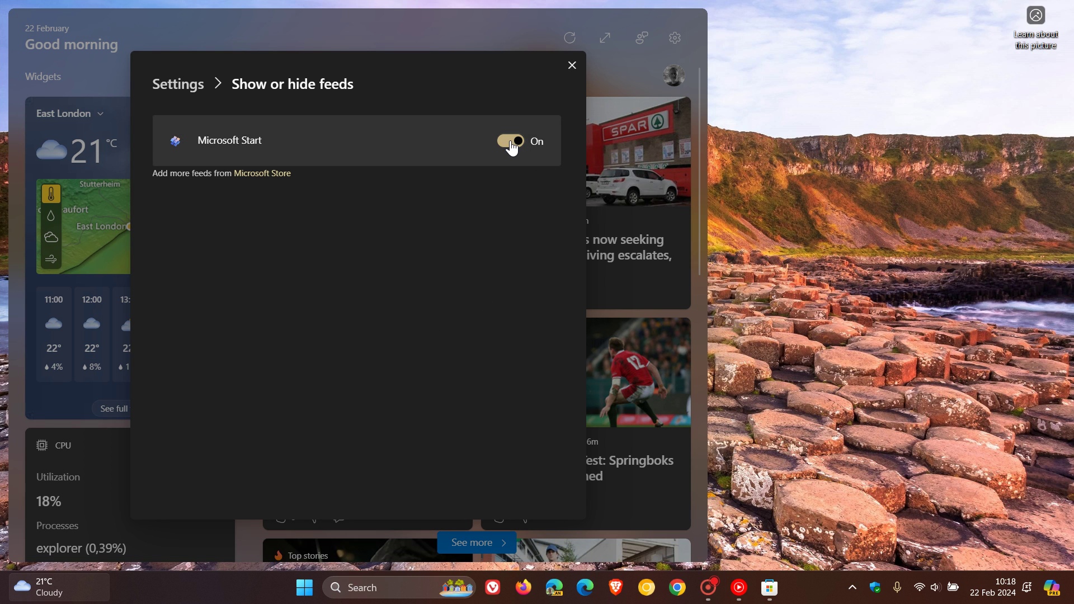
click(510, 142)
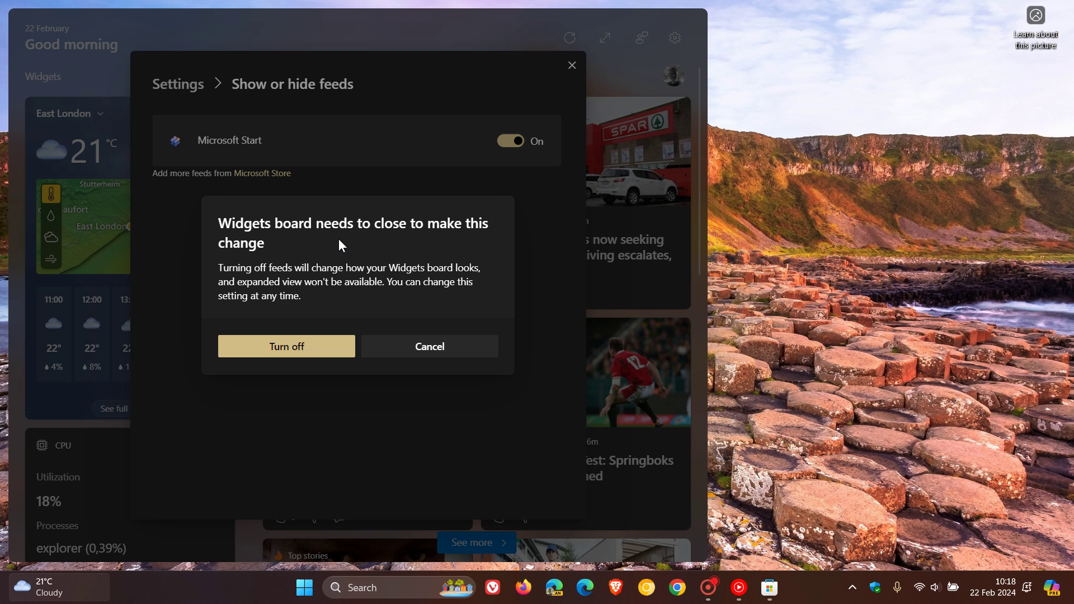
click(311, 353)
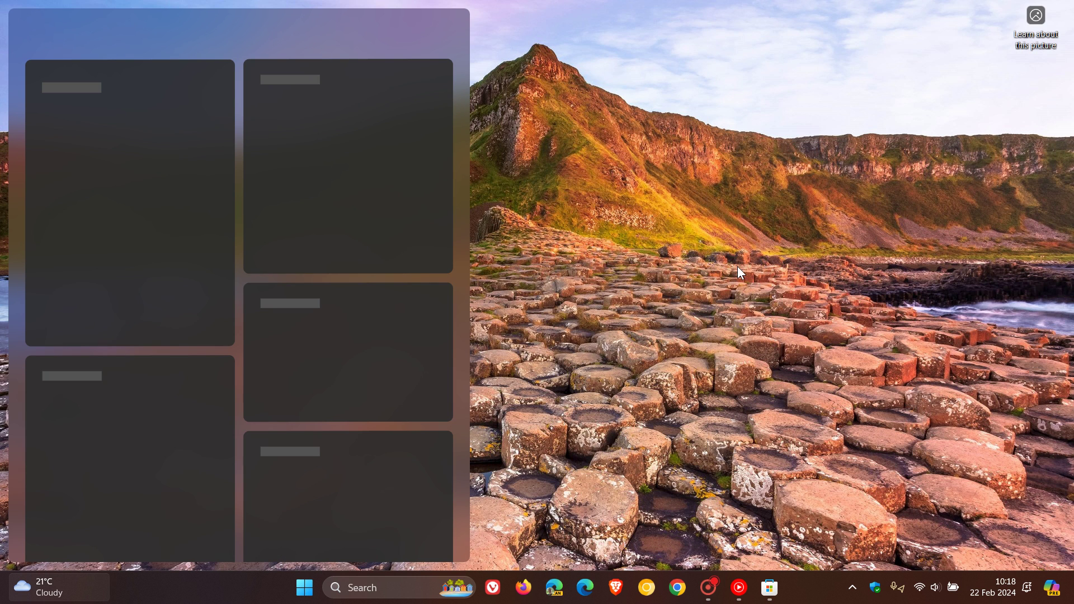
click(713, 286)
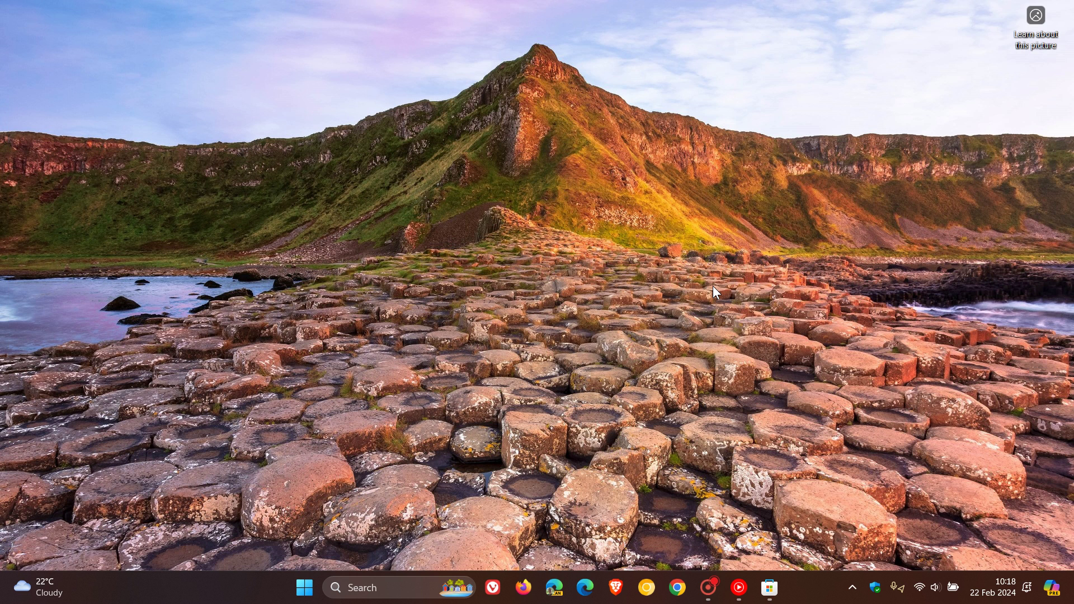
Step: Reopen the widgets-only board and scroll through its widgets
click(52, 595)
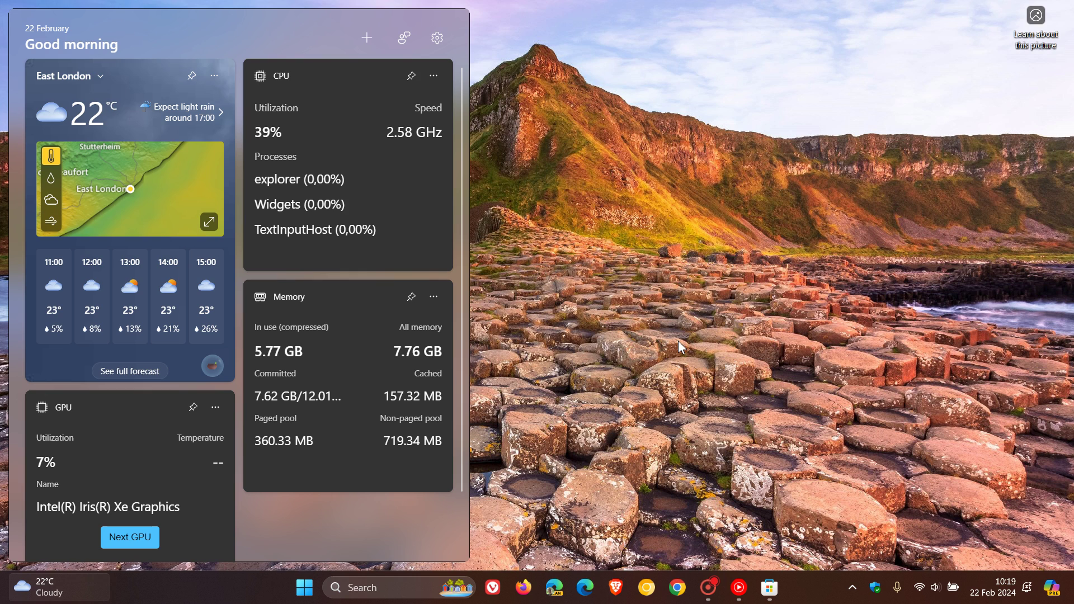
scroll(337, 238, down, 1)
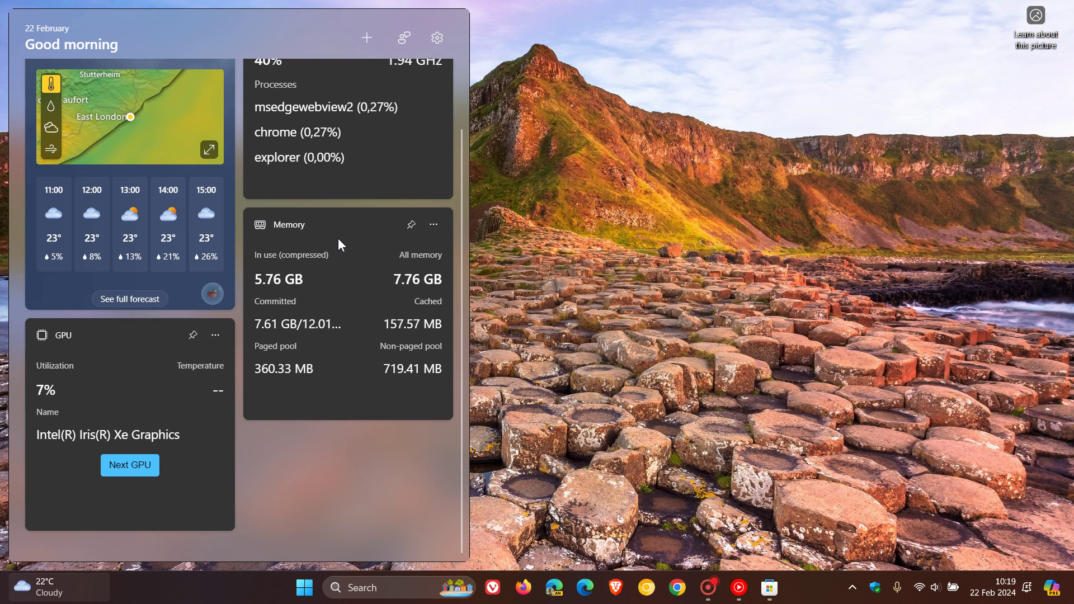
scroll(337, 238, up, 1)
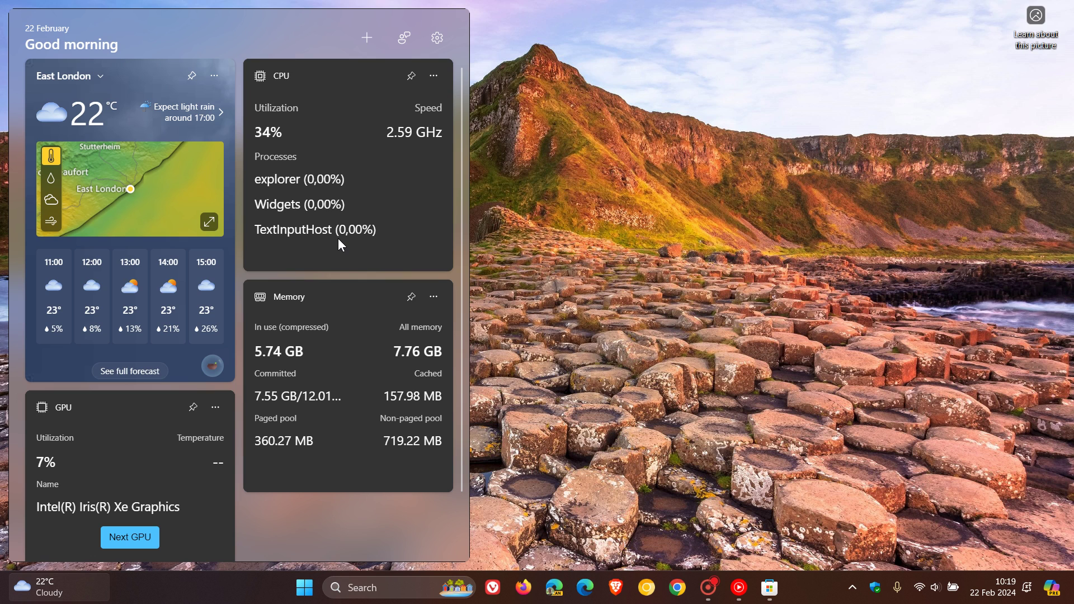
scroll(338, 238, down, 1)
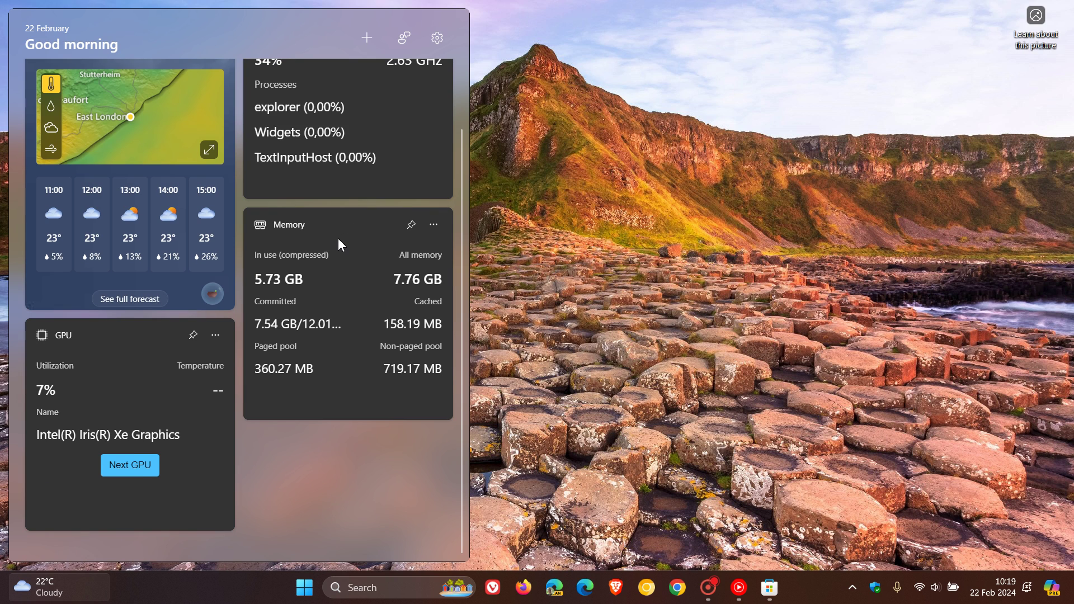
scroll(338, 238, up, 1)
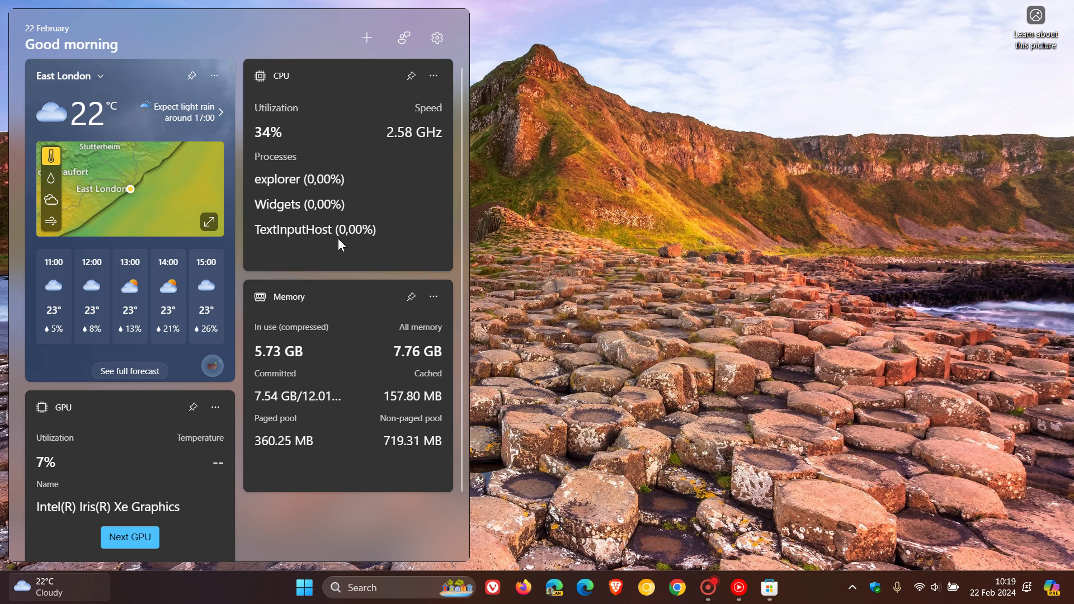
Step: Open and close the Pin widgets list, then bring up the board's Settings panel
click(366, 37)
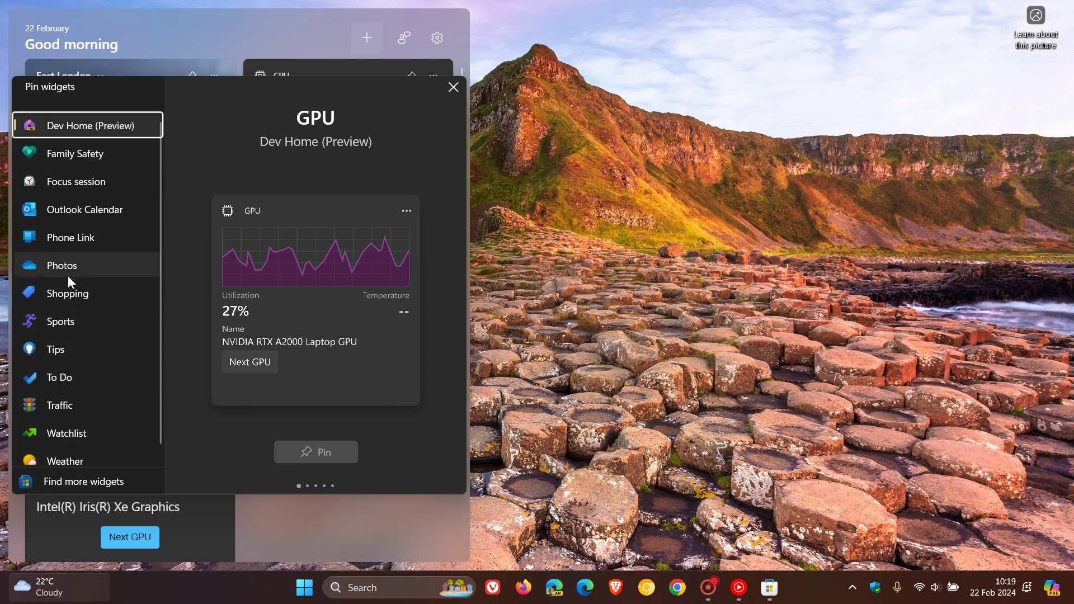
click(450, 89)
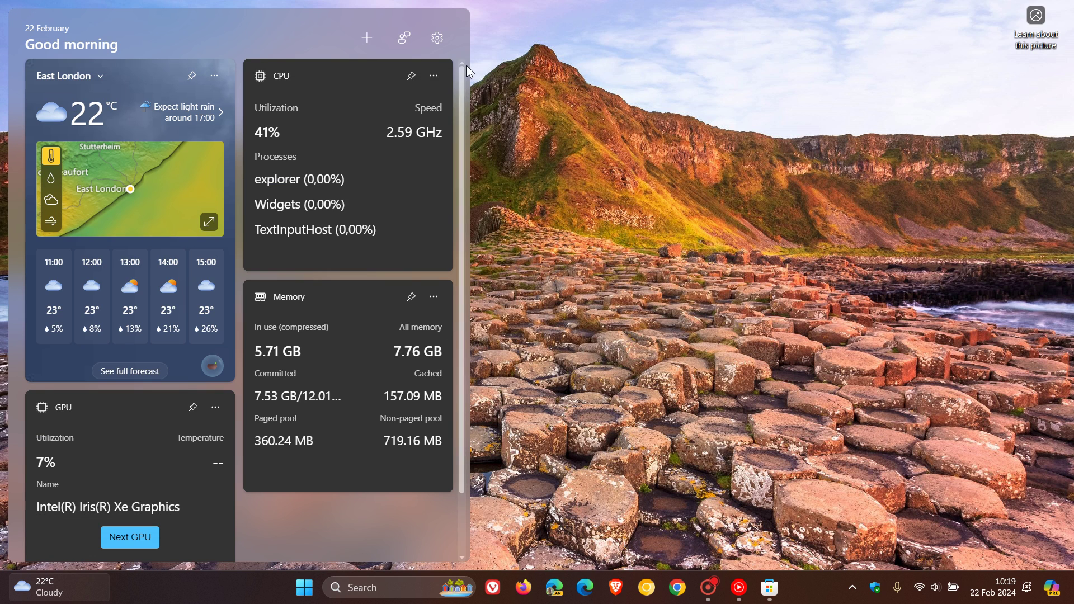
click(437, 39)
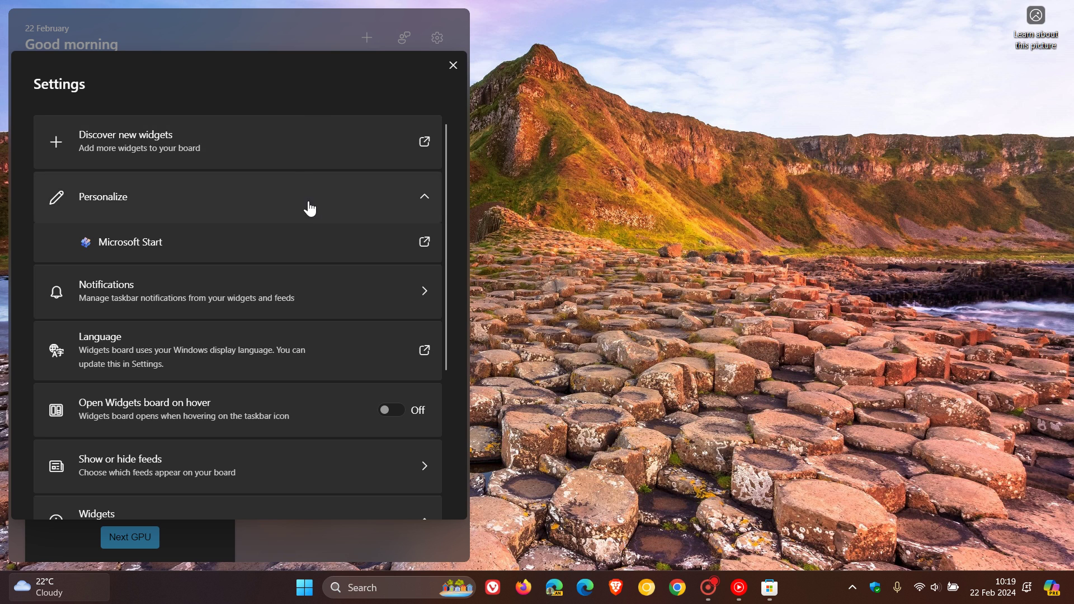
Step: Switch the Microsoft Start feed back on in Show or hide feeds, confirm, and close the board
scroll(264, 276, down, 2)
click(237, 407)
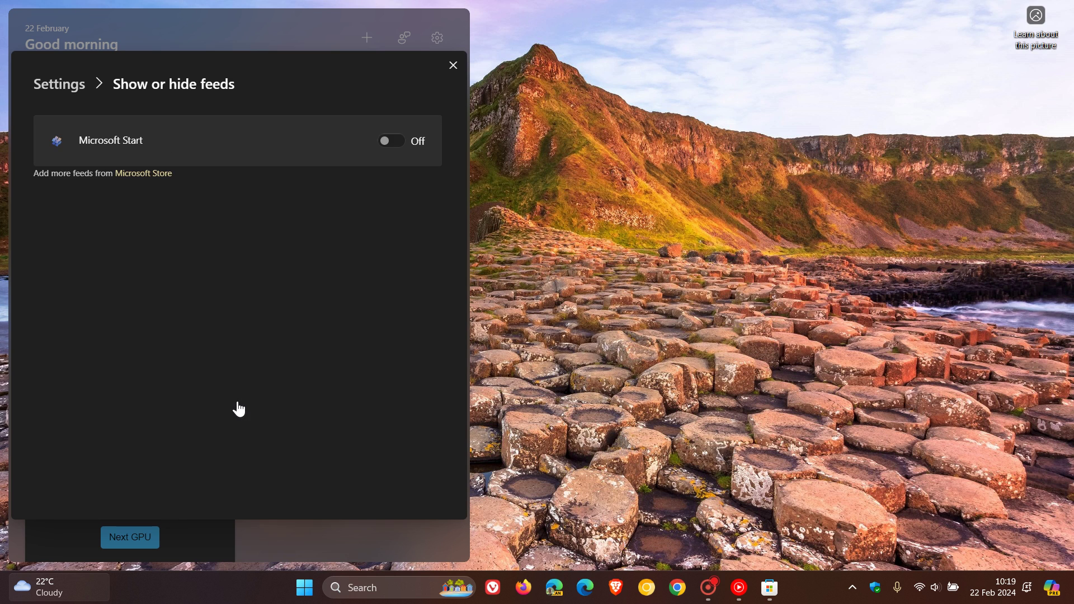
click(398, 151)
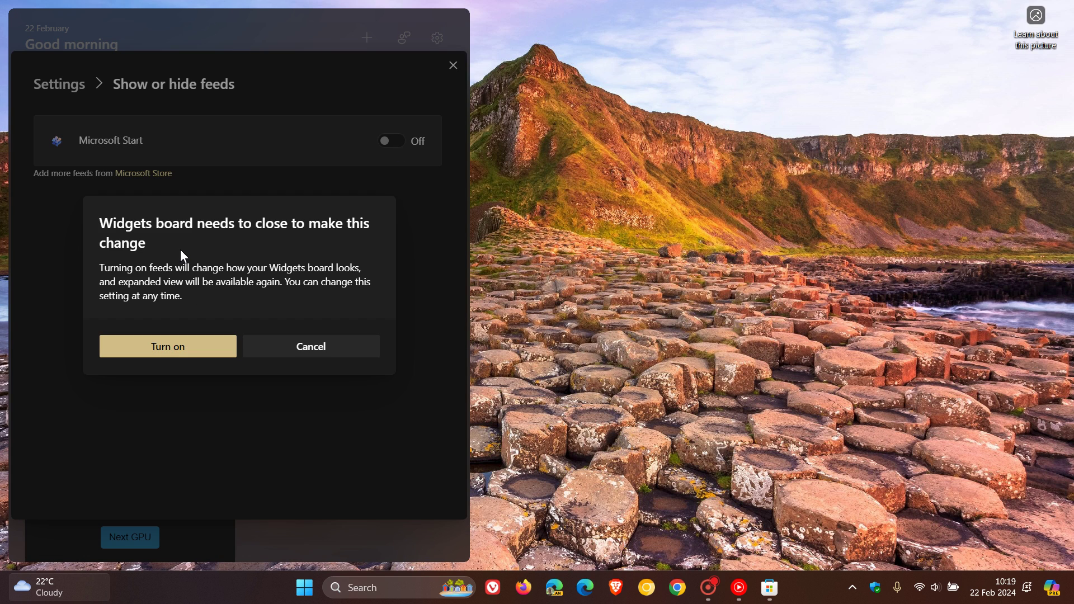
click(178, 348)
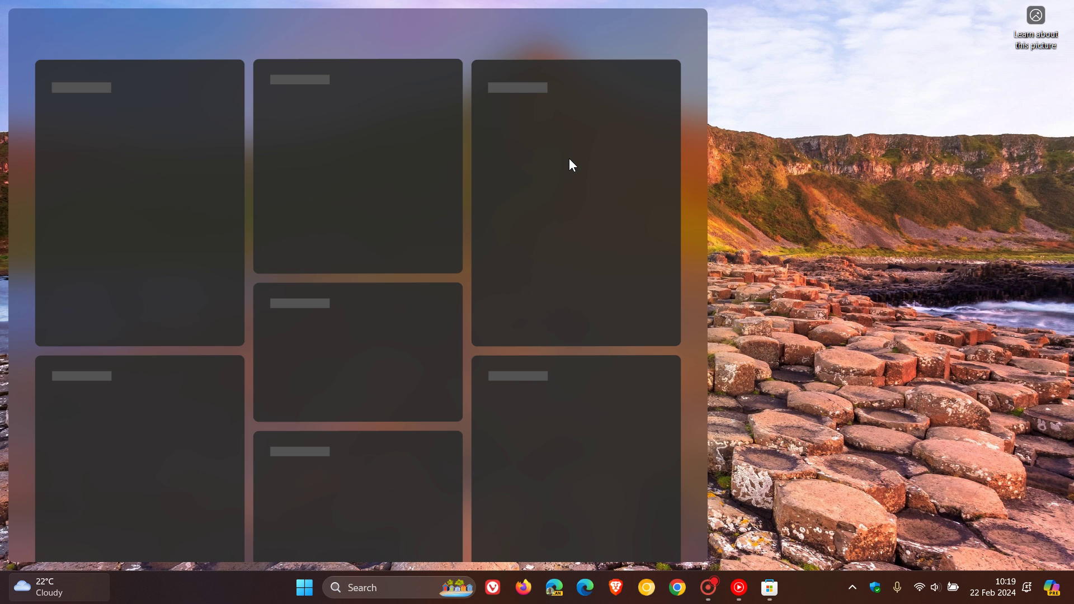
click(857, 205)
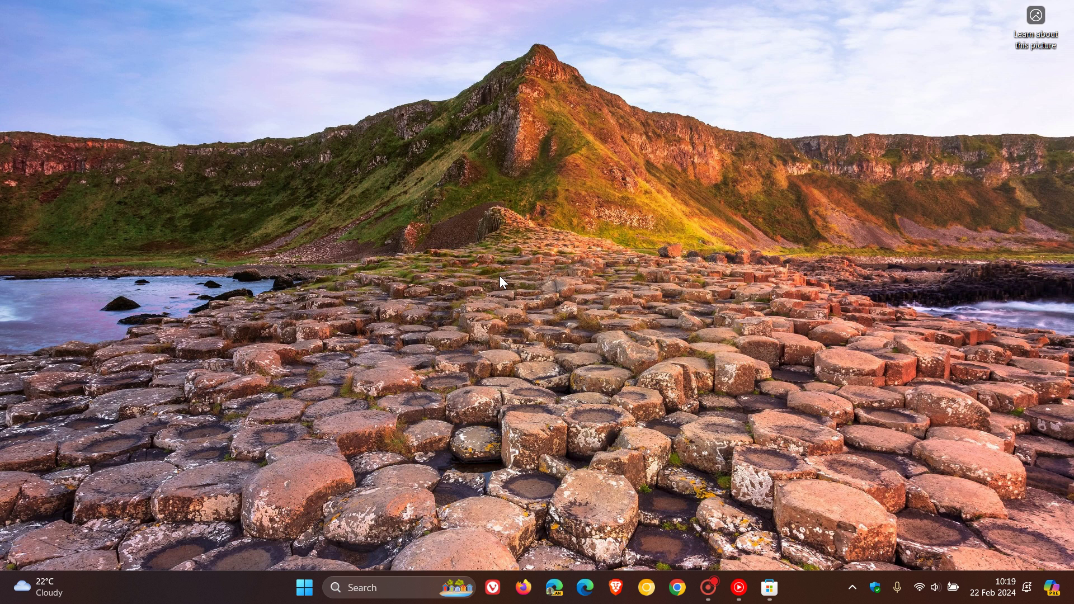
Step: Reopen the Widgets board while its feed loads, then close it again
click(50, 596)
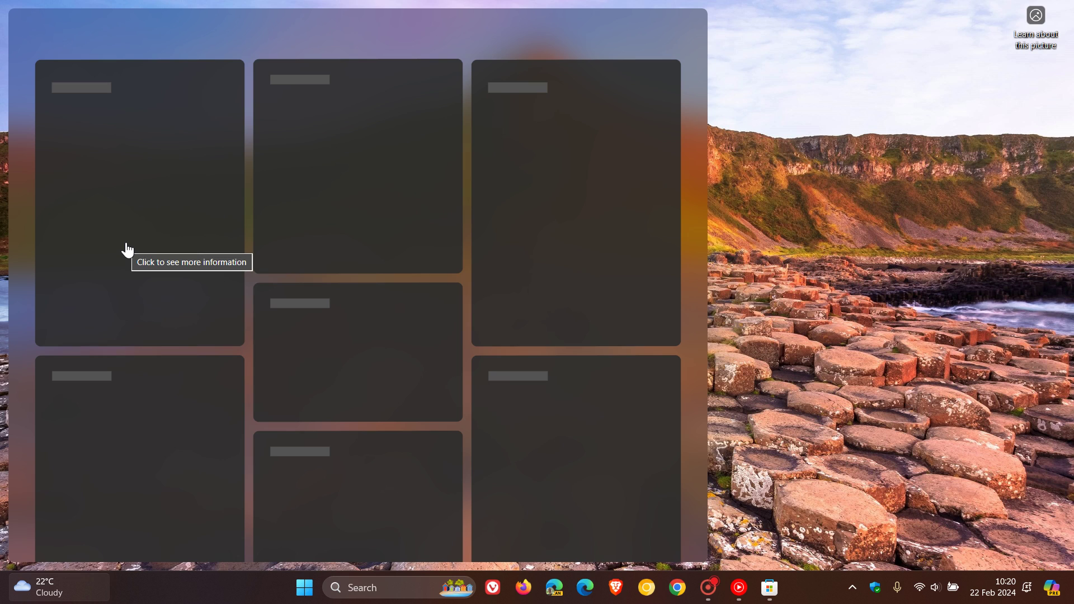
click(888, 246)
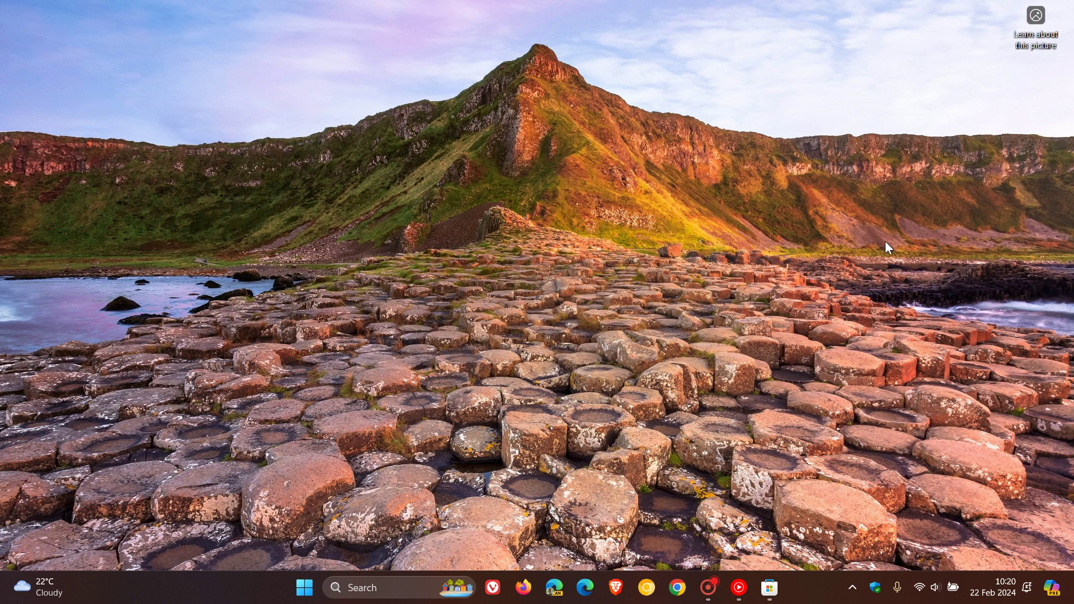
Step: Bring back the Microsoft Store Library window, then minimize it to show the desktop
click(769, 598)
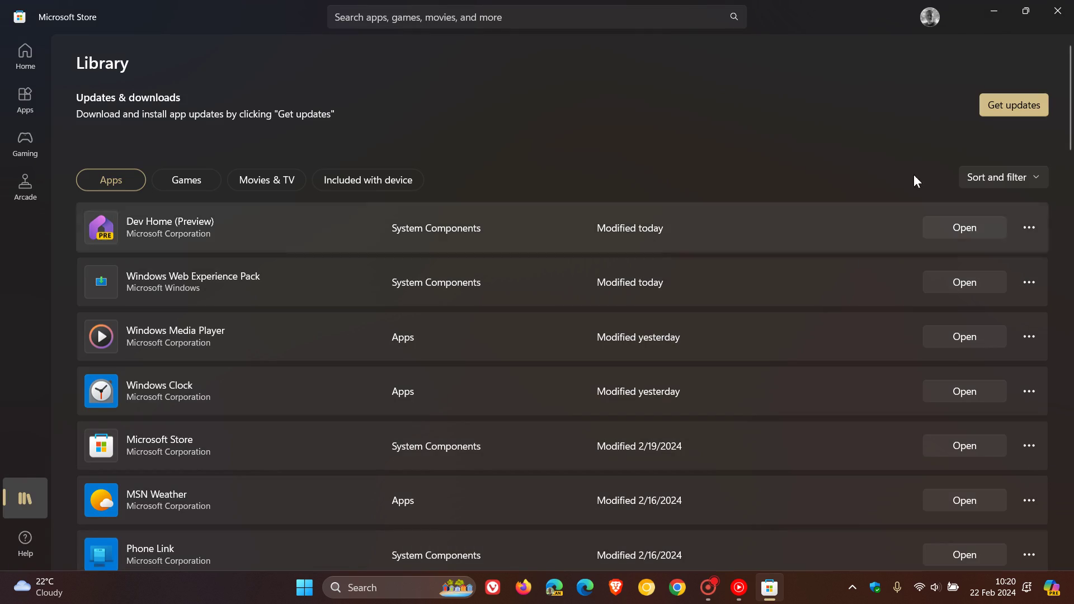
click(988, 14)
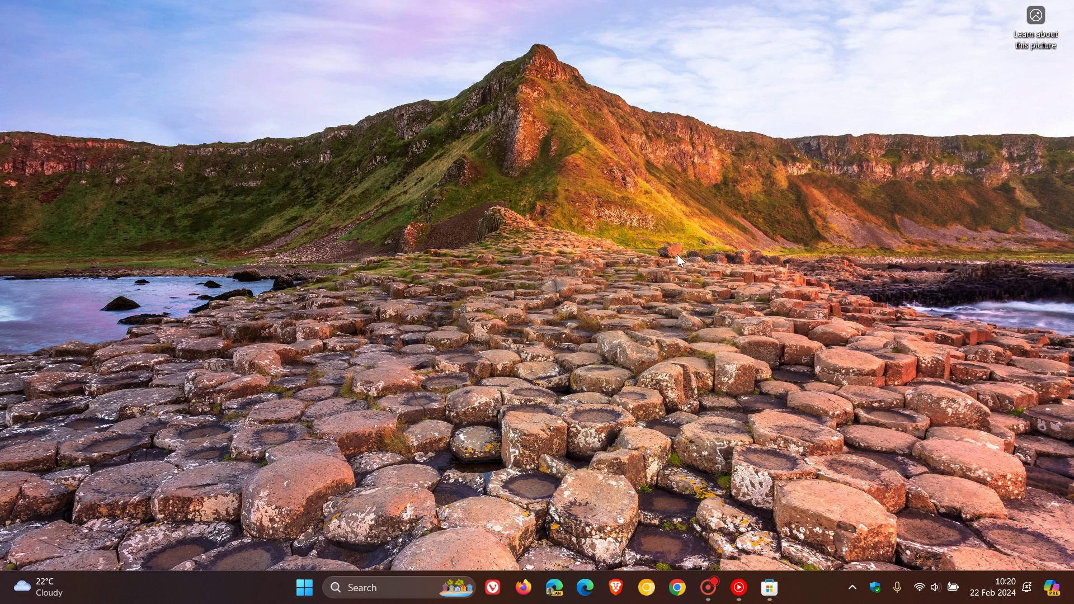